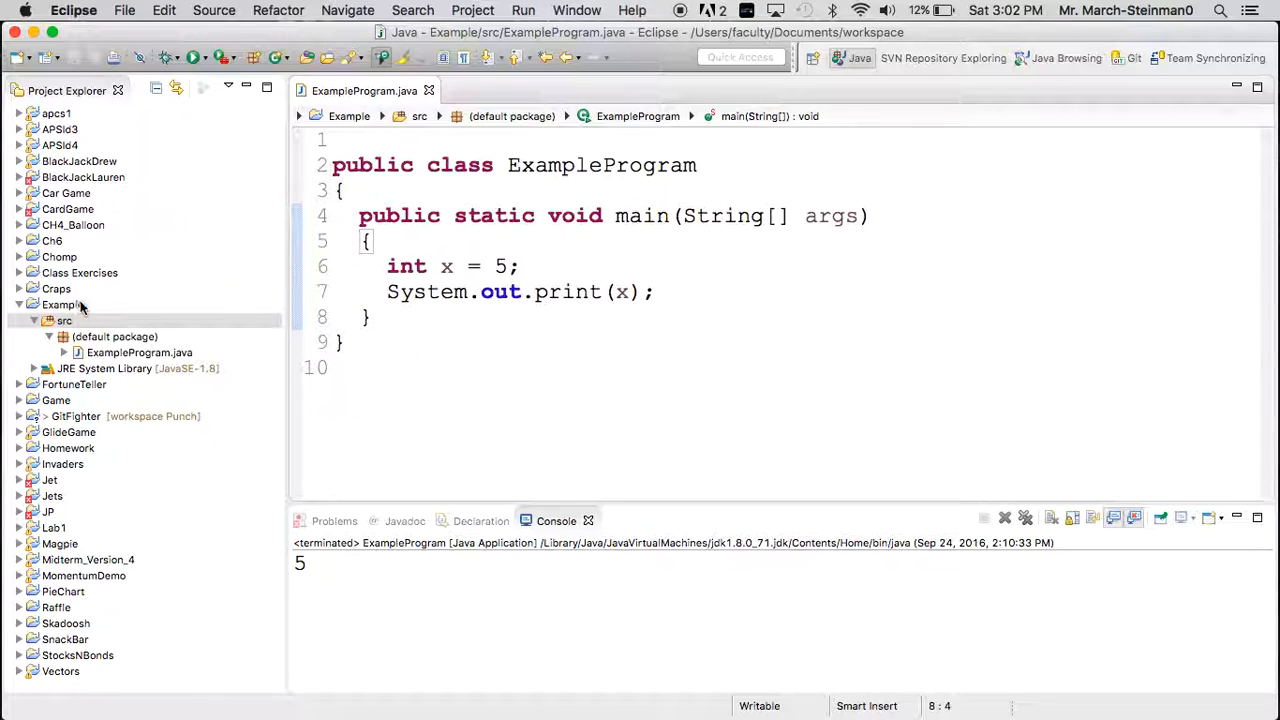
Select the src folder of the Example project as the import target.
click(63, 304)
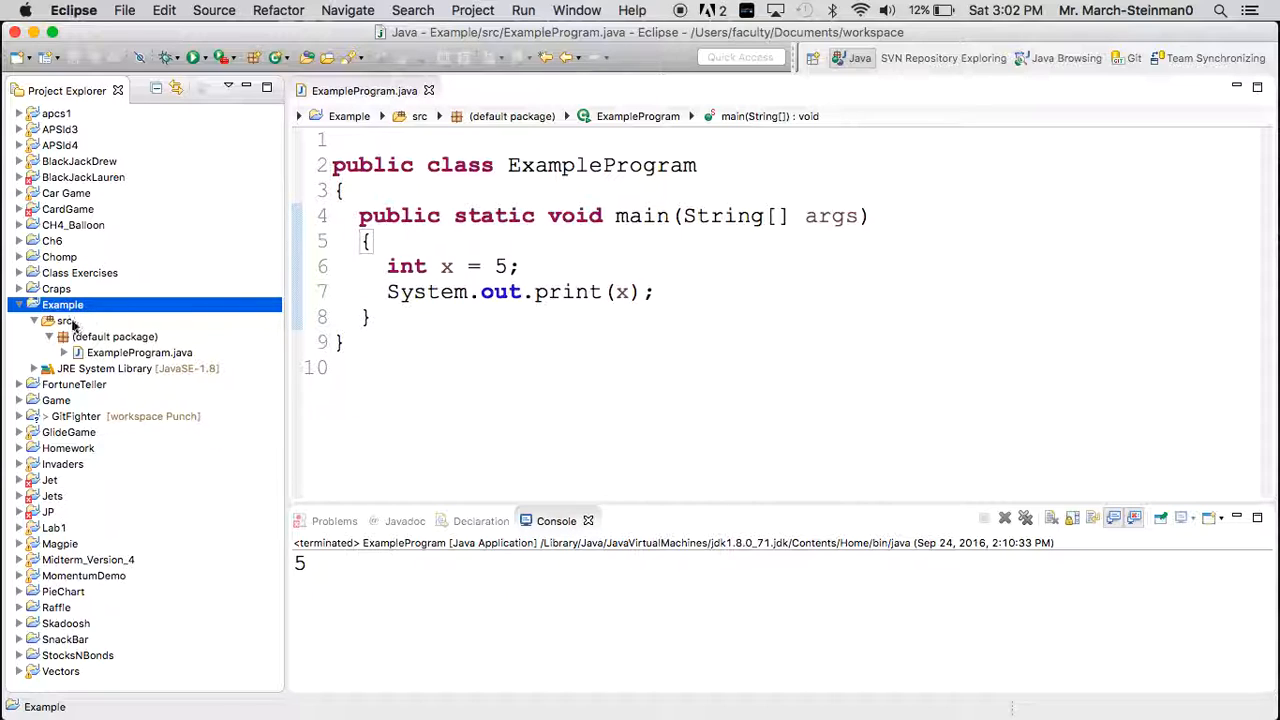
click(72, 321)
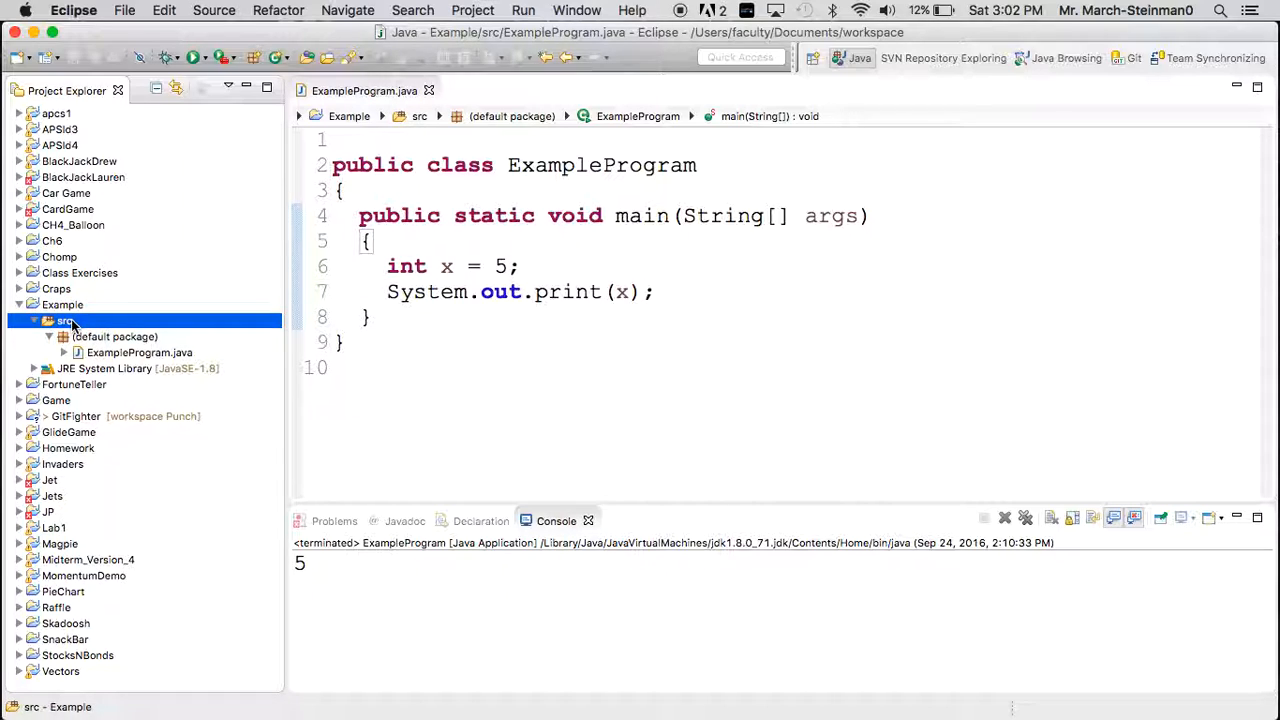
Start a General > File System import into Example/src from the src folder's context menu.
right_click(72, 323)
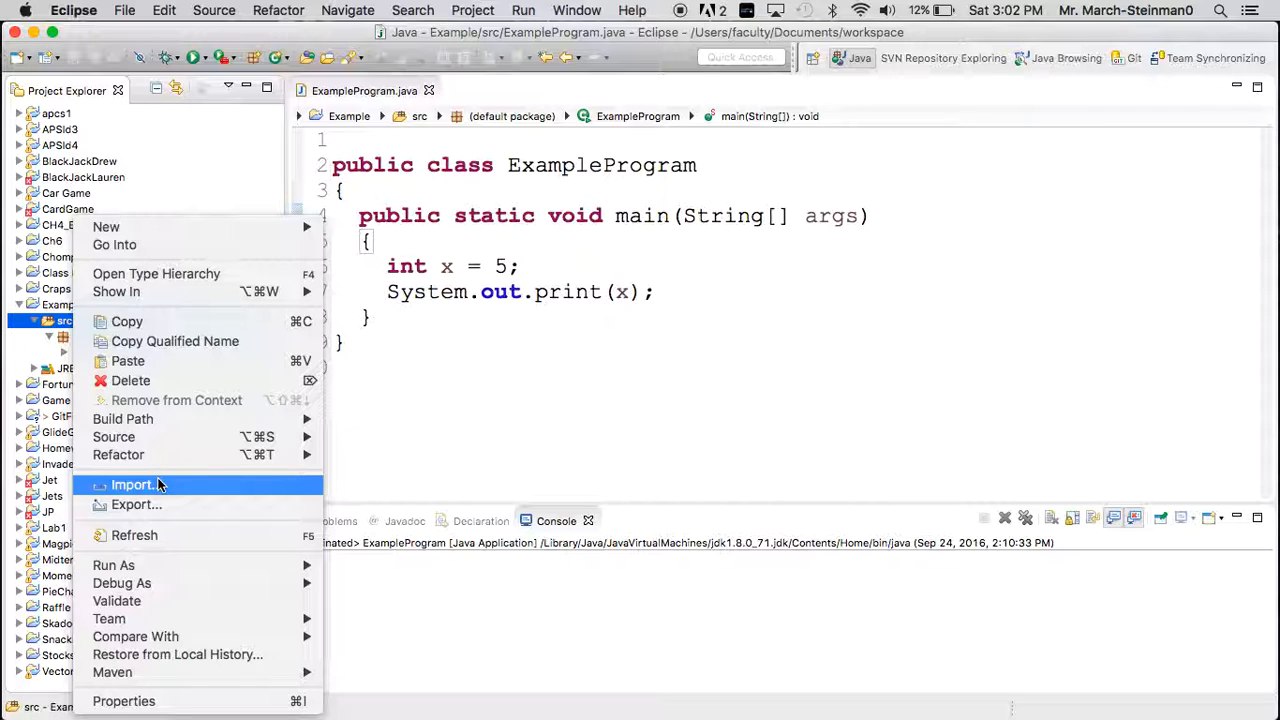
click(157, 485)
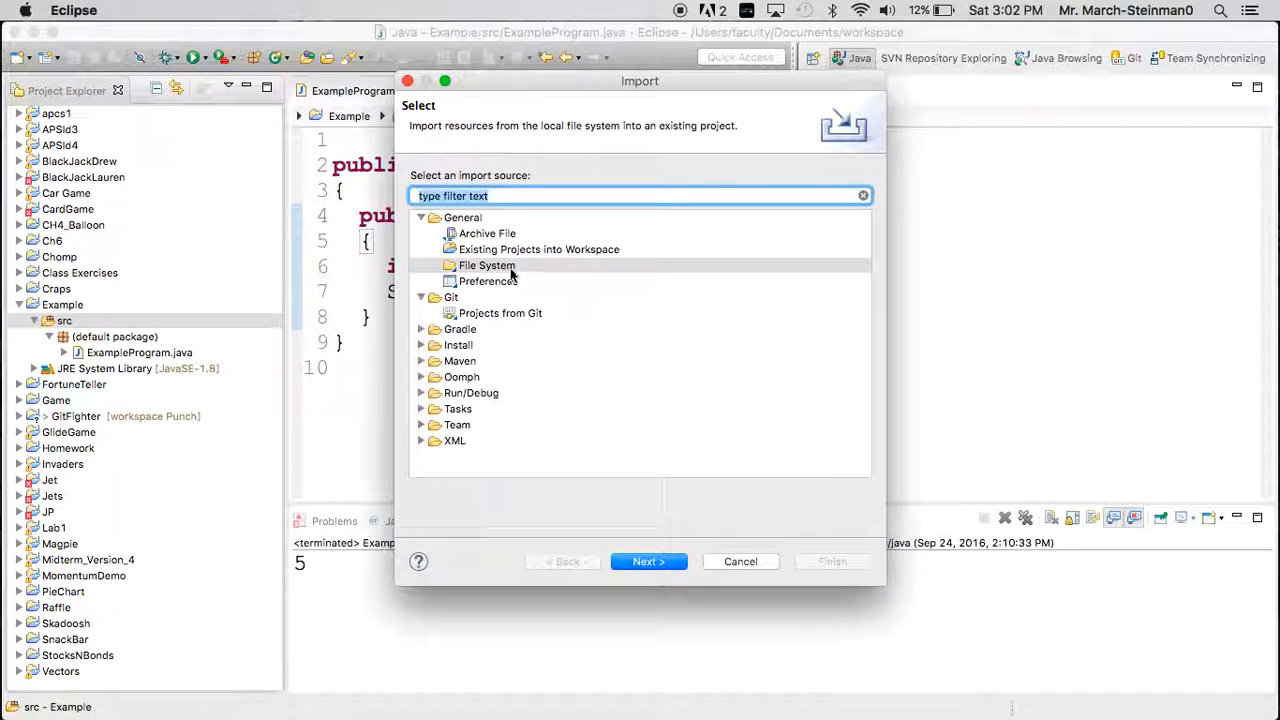
click(497, 218)
click(505, 267)
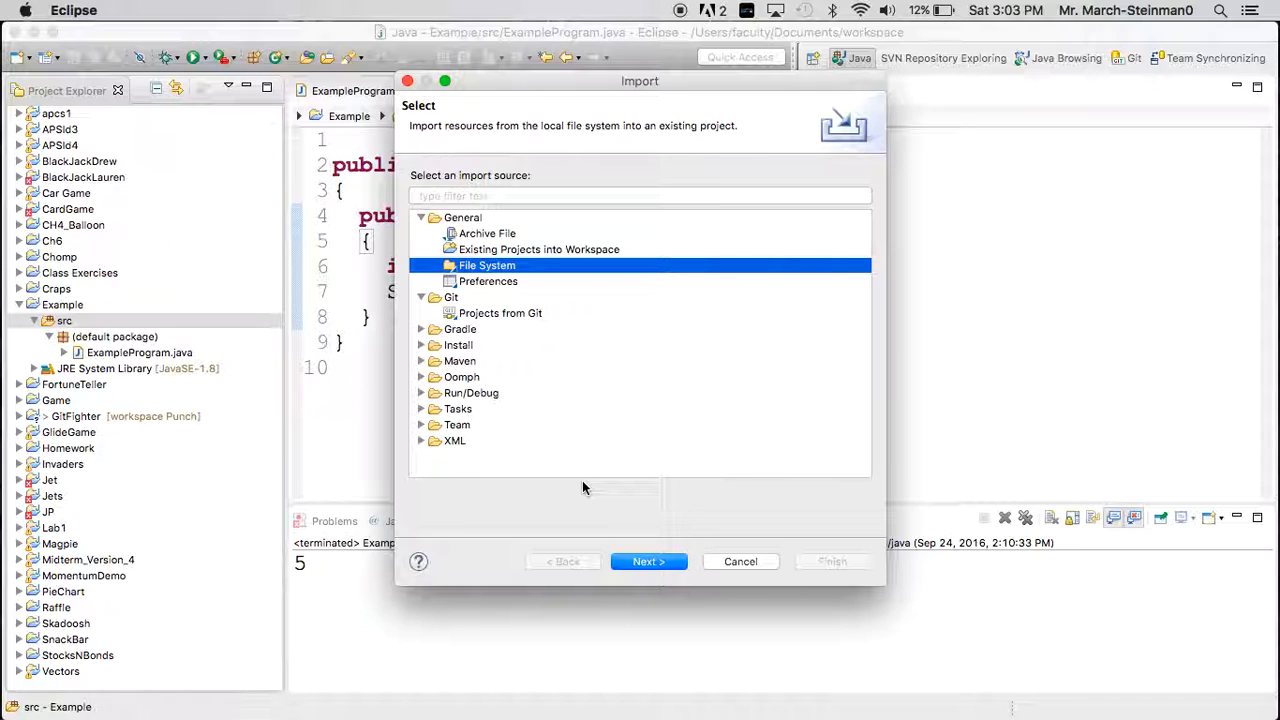
click(638, 561)
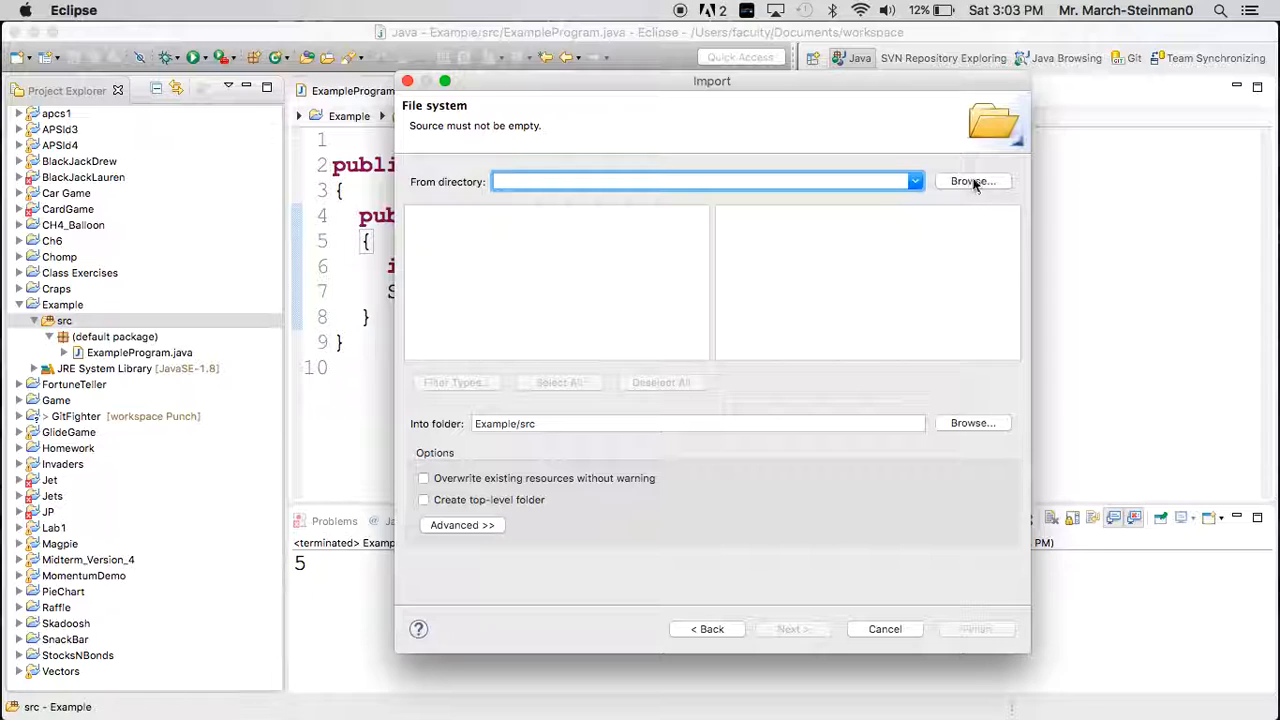
Browse School > 2016-2017 School Year > Java 1 > ThinkJavaCode-master and use ch01 as source directory.
click(971, 181)
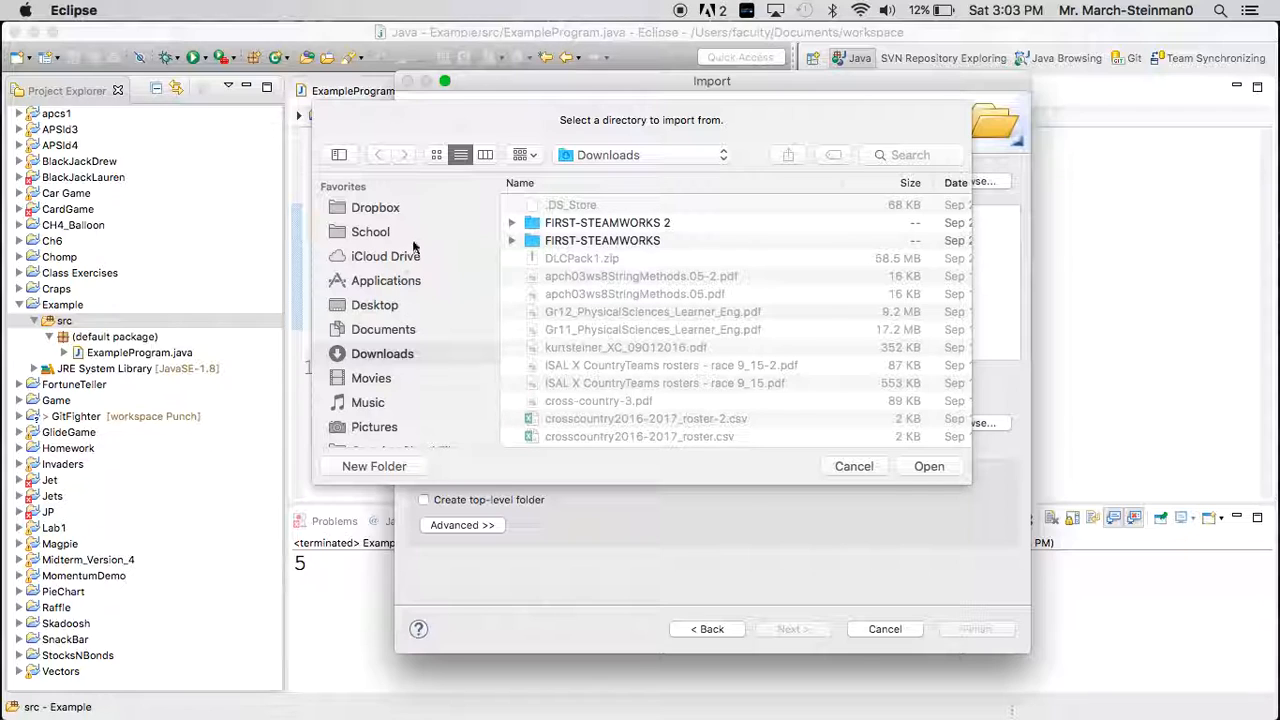
click(370, 231)
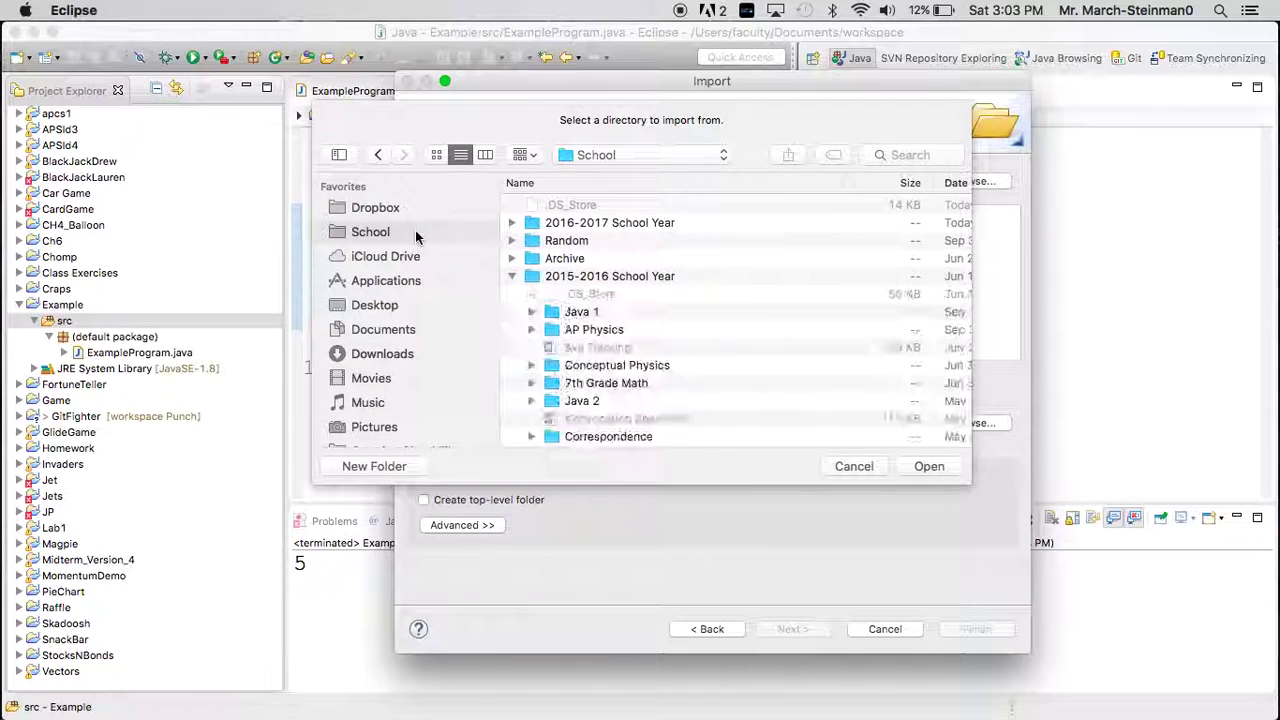
double_click(585, 224)
click(603, 259)
double_click(603, 259)
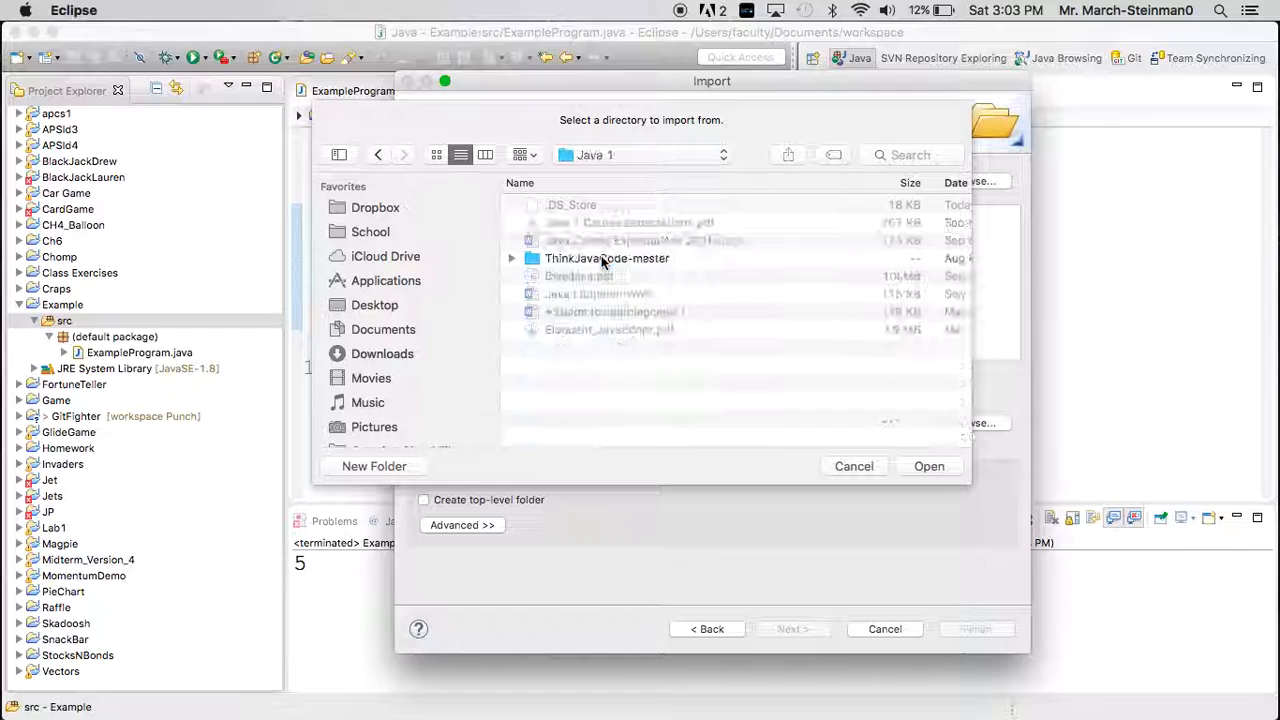
double_click(606, 259)
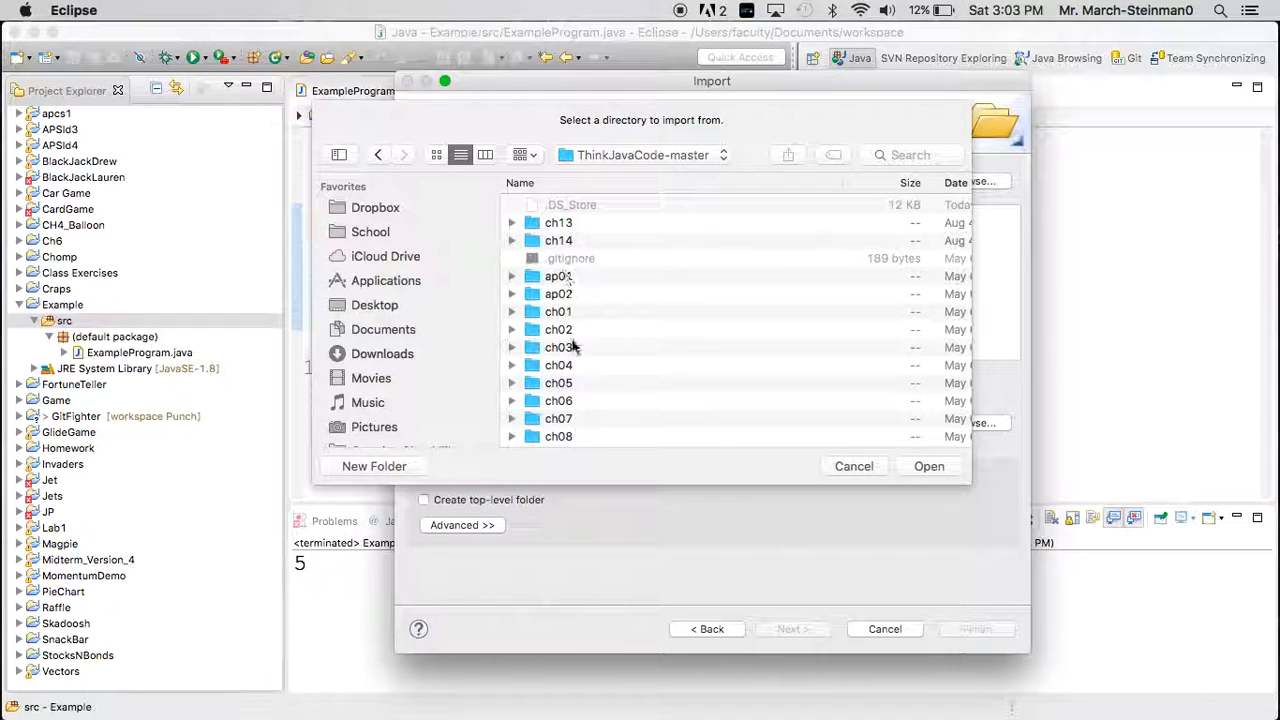
double_click(570, 311)
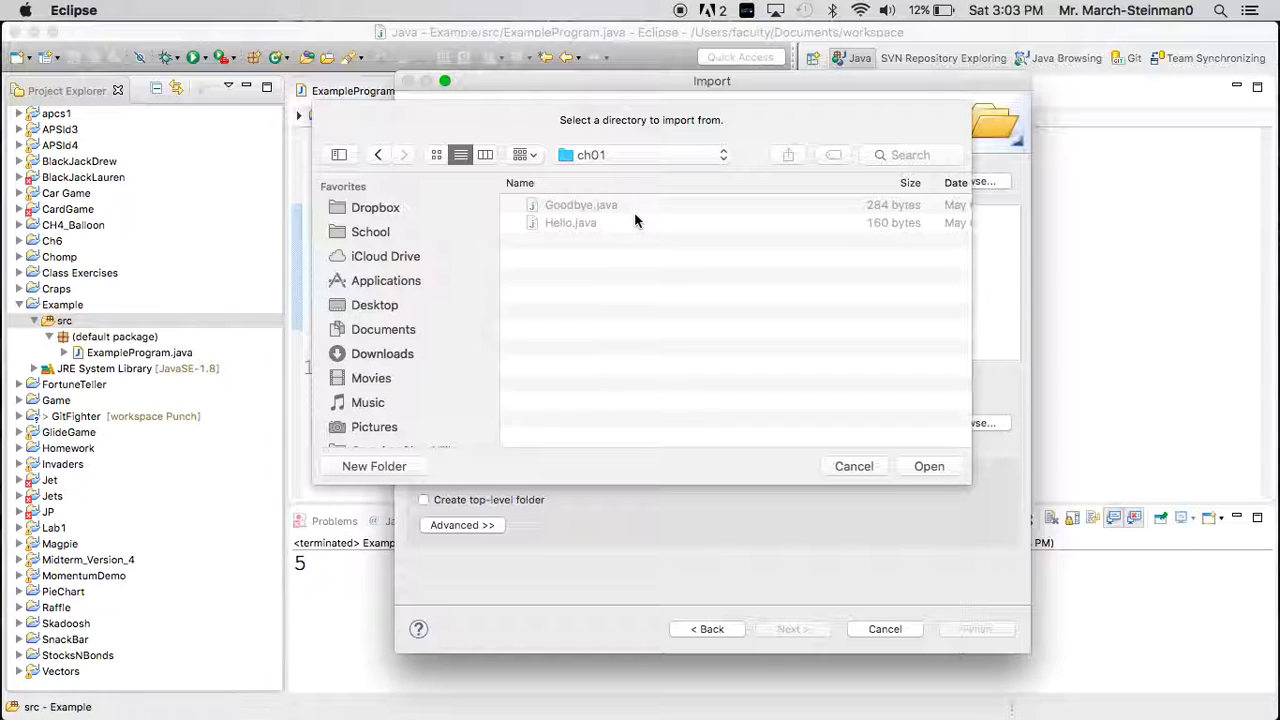
click(638, 255)
click(938, 471)
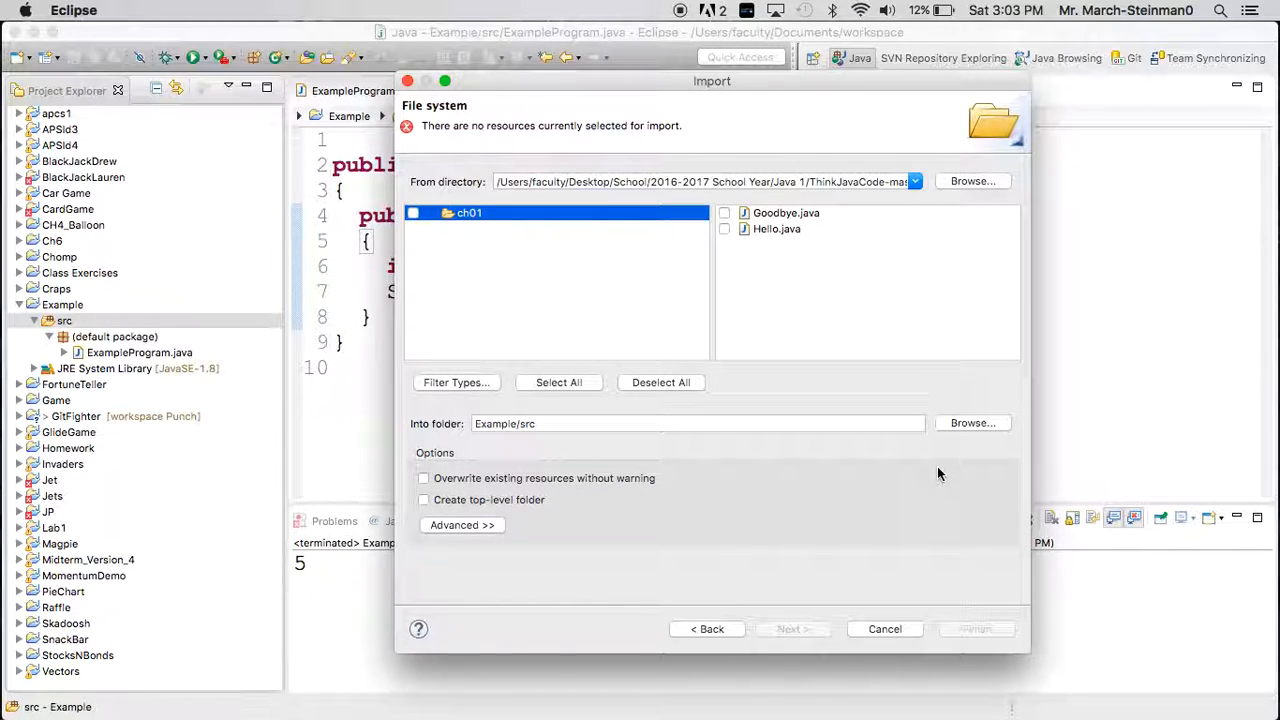
Import the checked Goodbye.java and Hello.java files into Example/src.
click(724, 213)
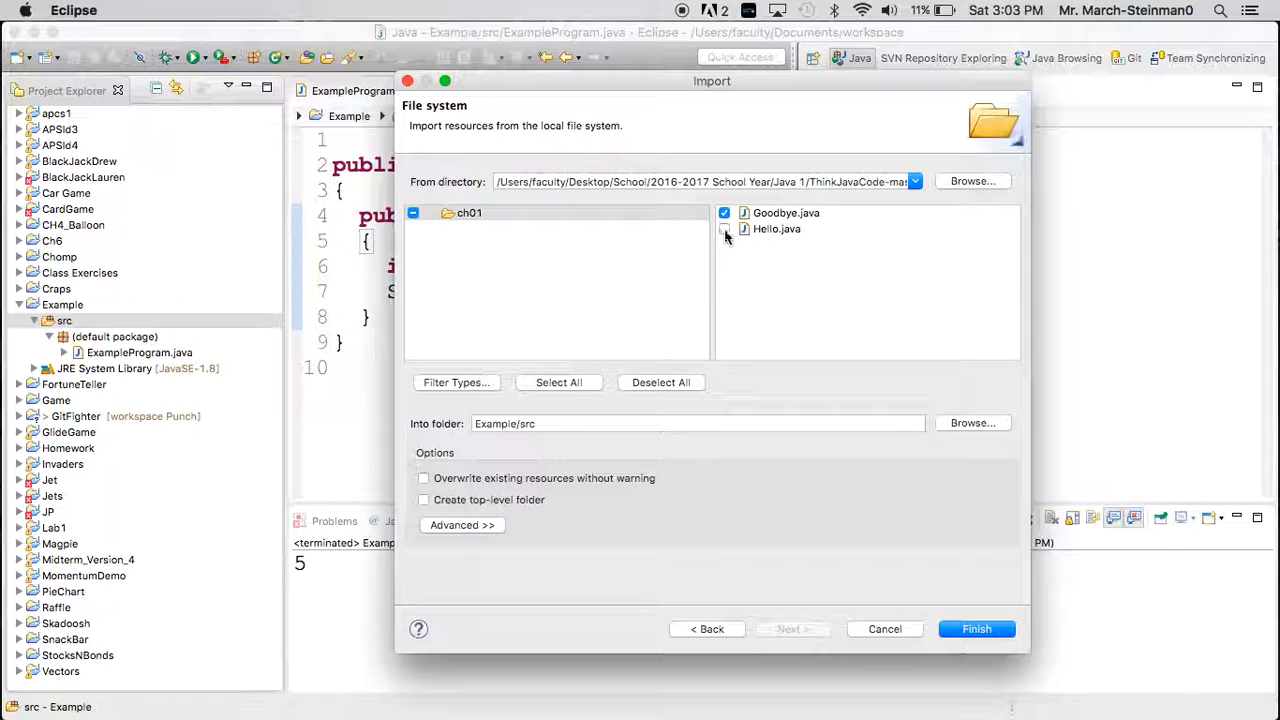
click(724, 229)
click(970, 630)
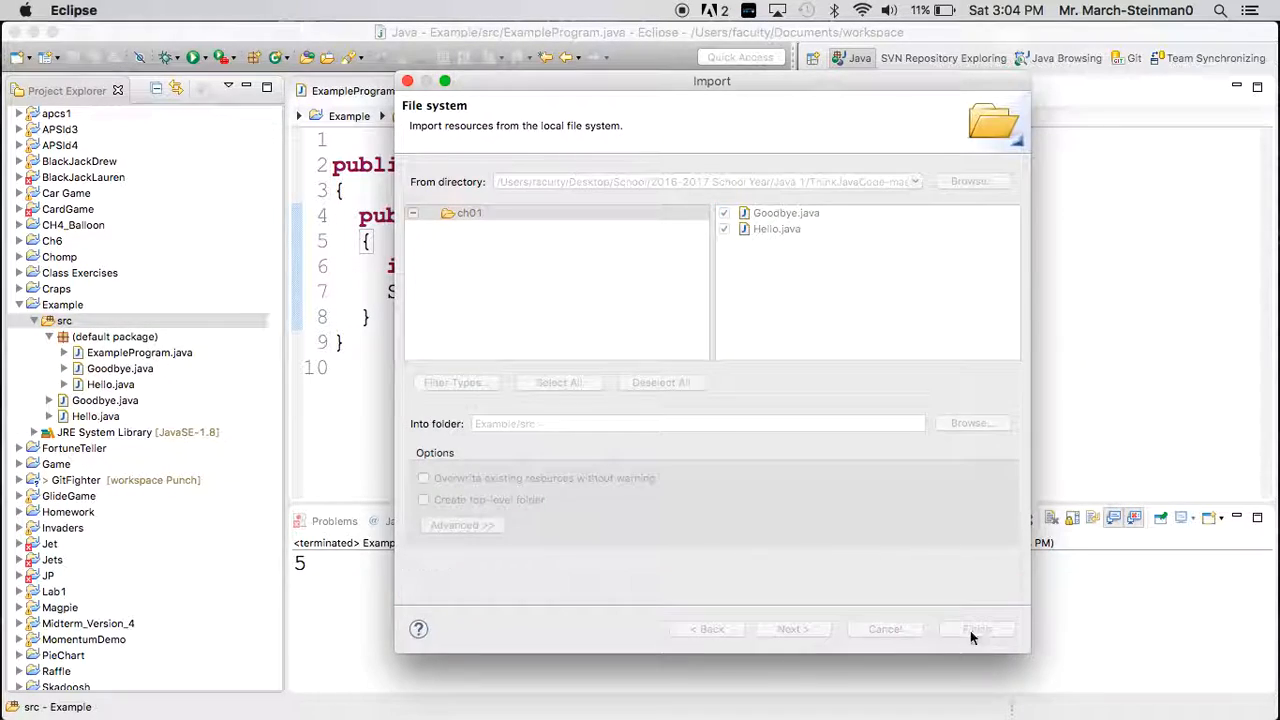
click(120, 368)
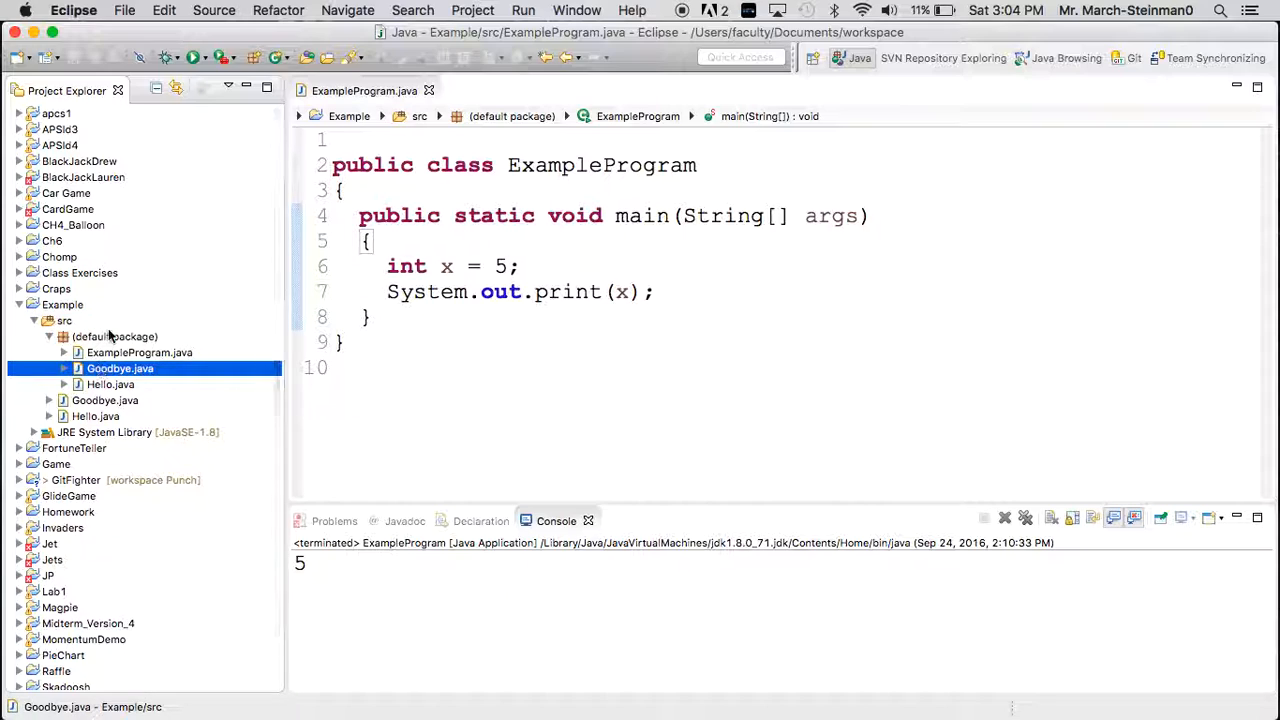
click(110, 338)
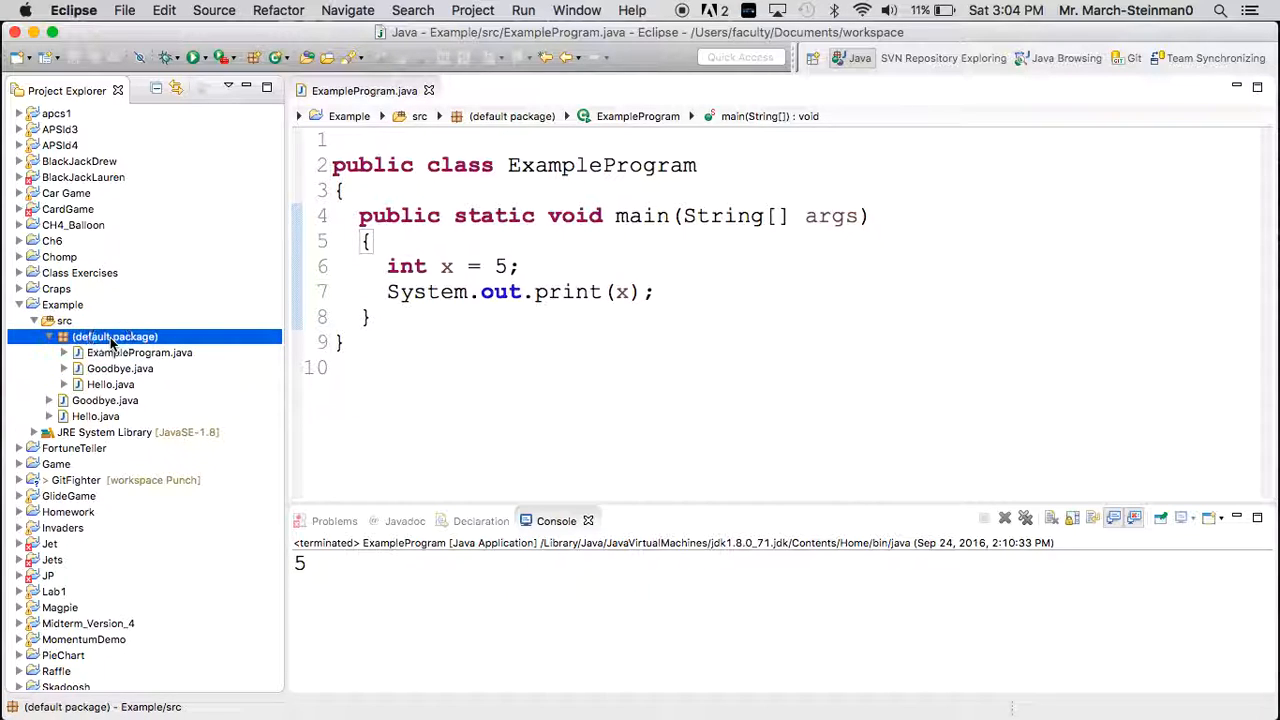
click(85, 322)
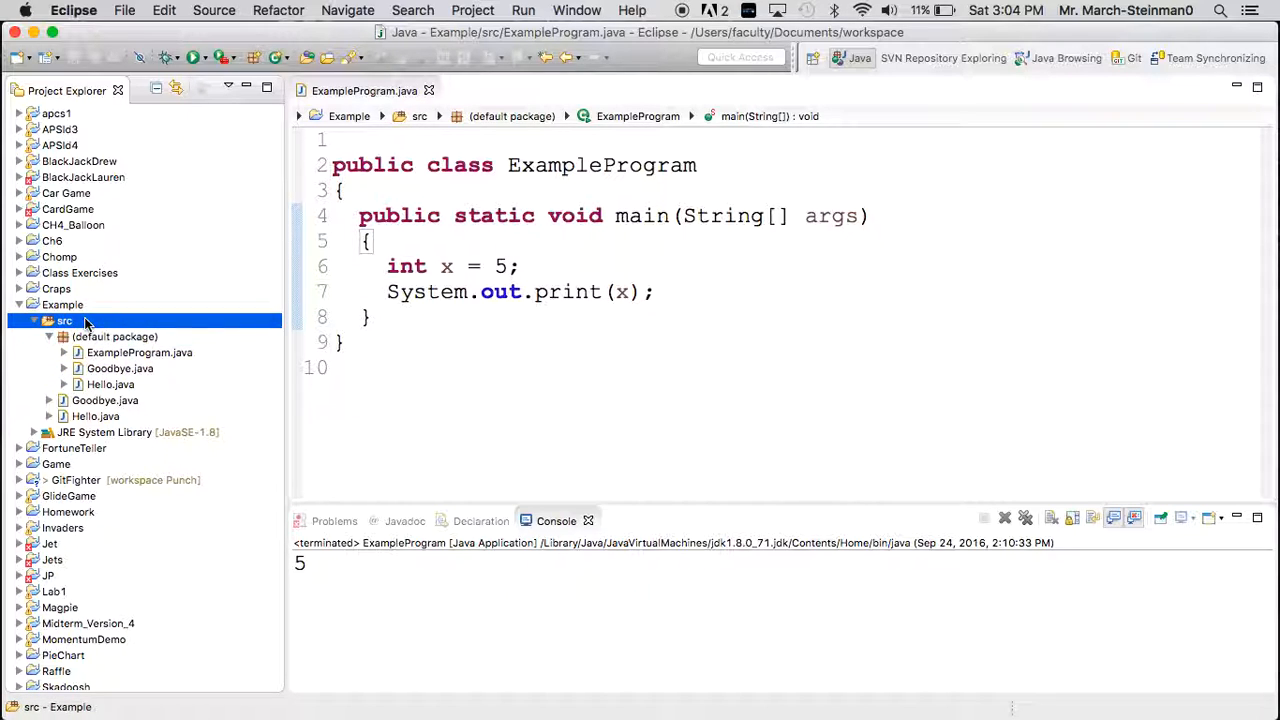
click(64, 305)
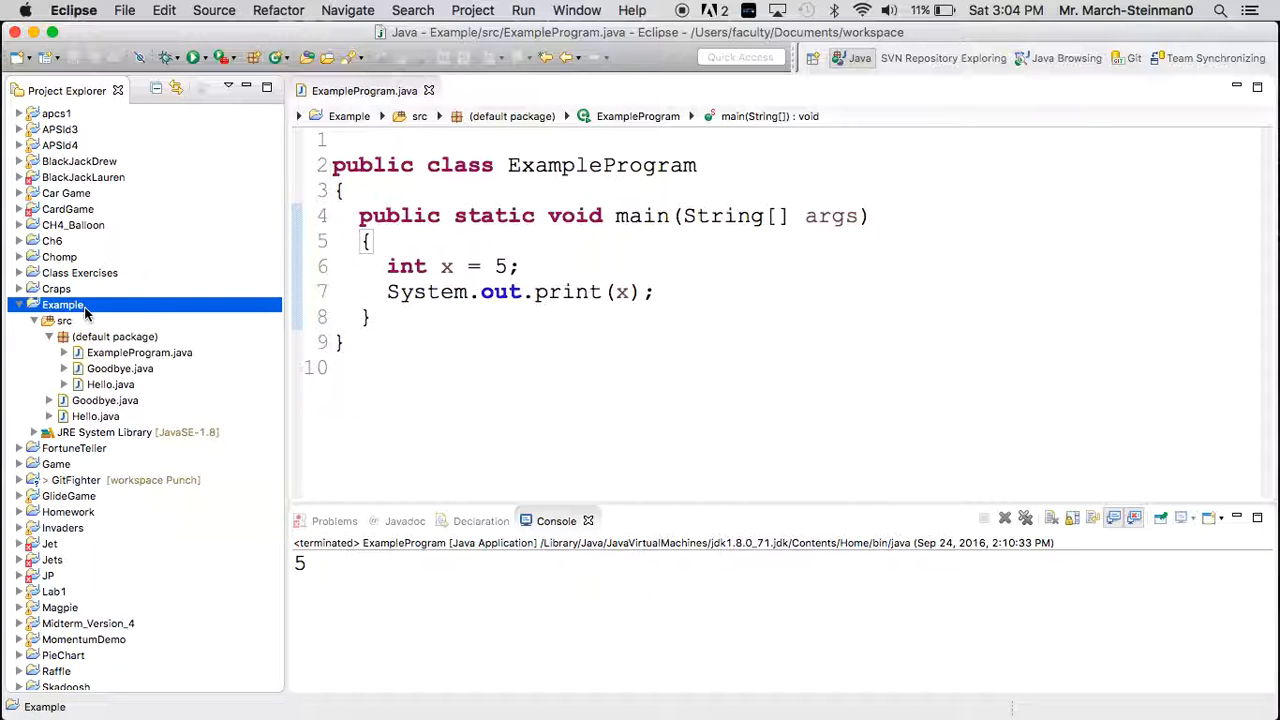
click(118, 369)
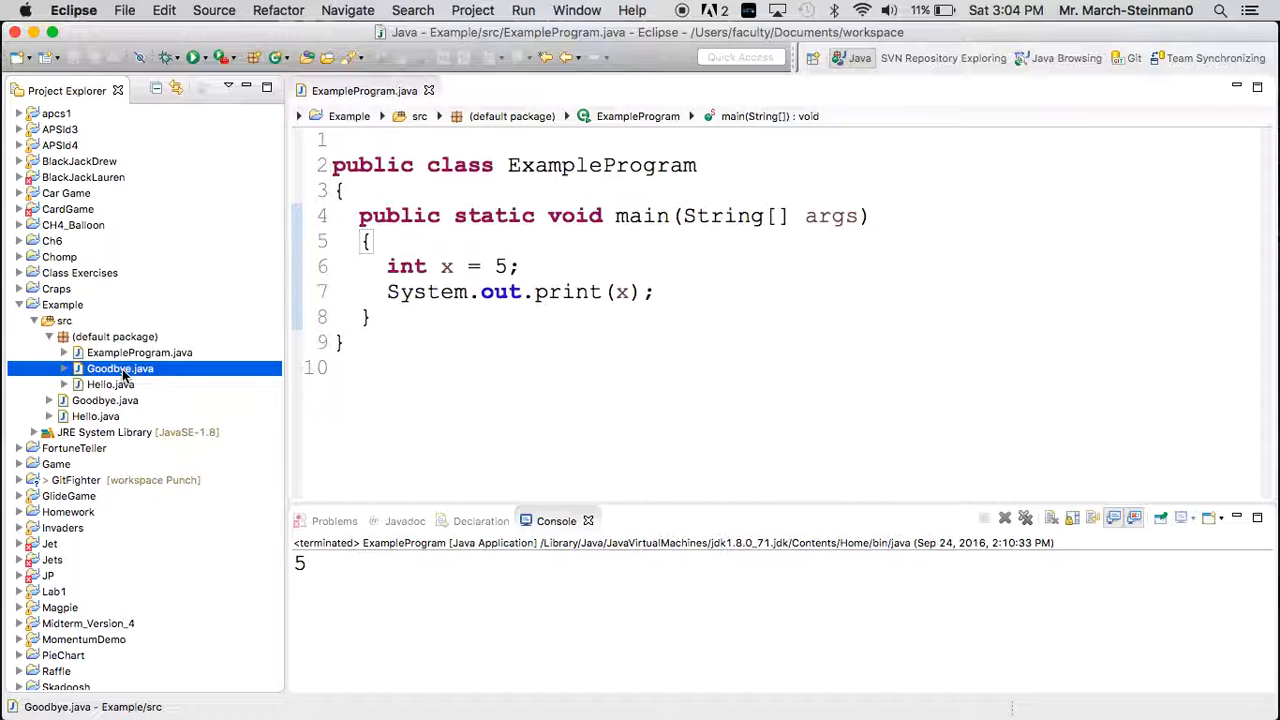
Run Goodbye.java from the editor, printing "Goodbye, cruel world" in the console.
double_click(122, 374)
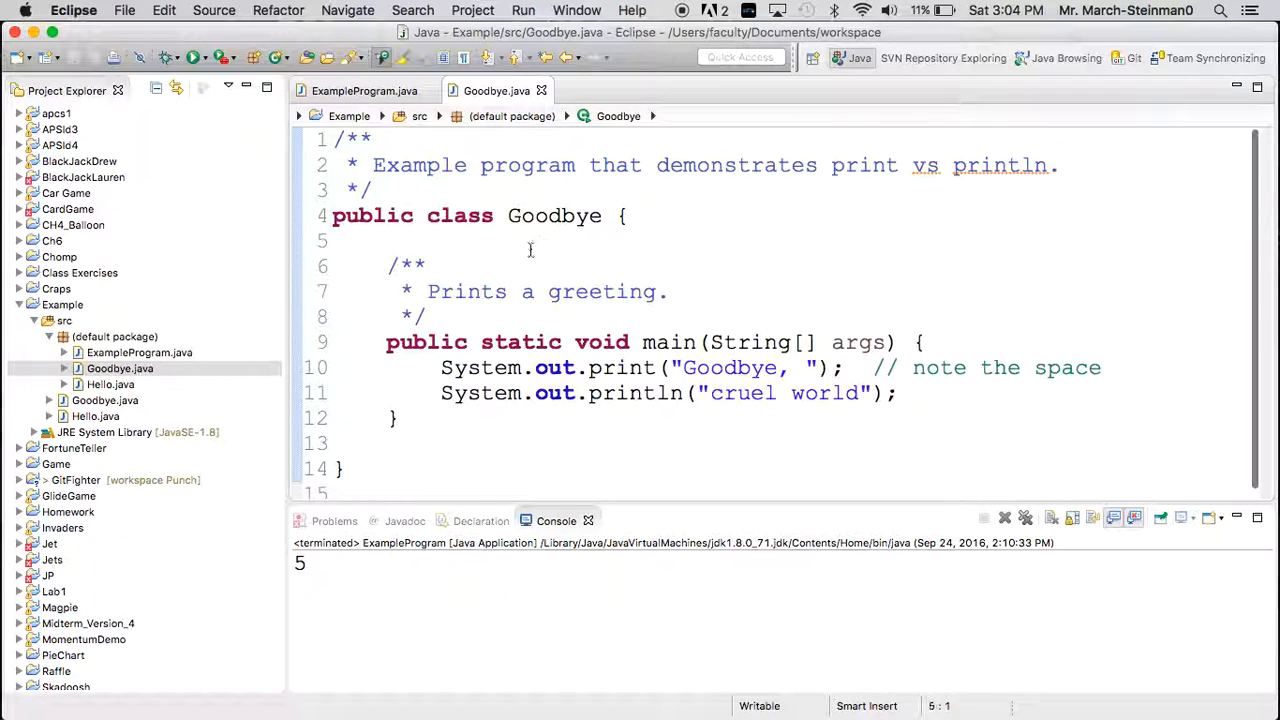
scroll(530, 249, down, 1)
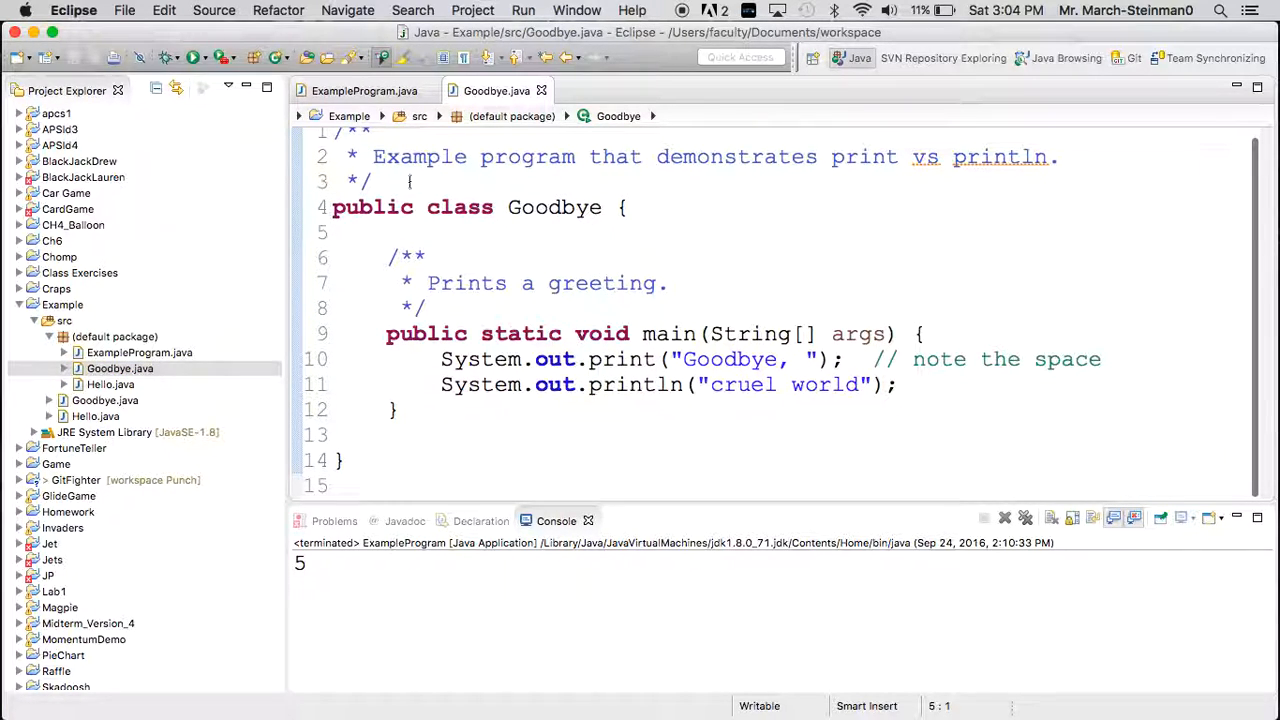
click(195, 57)
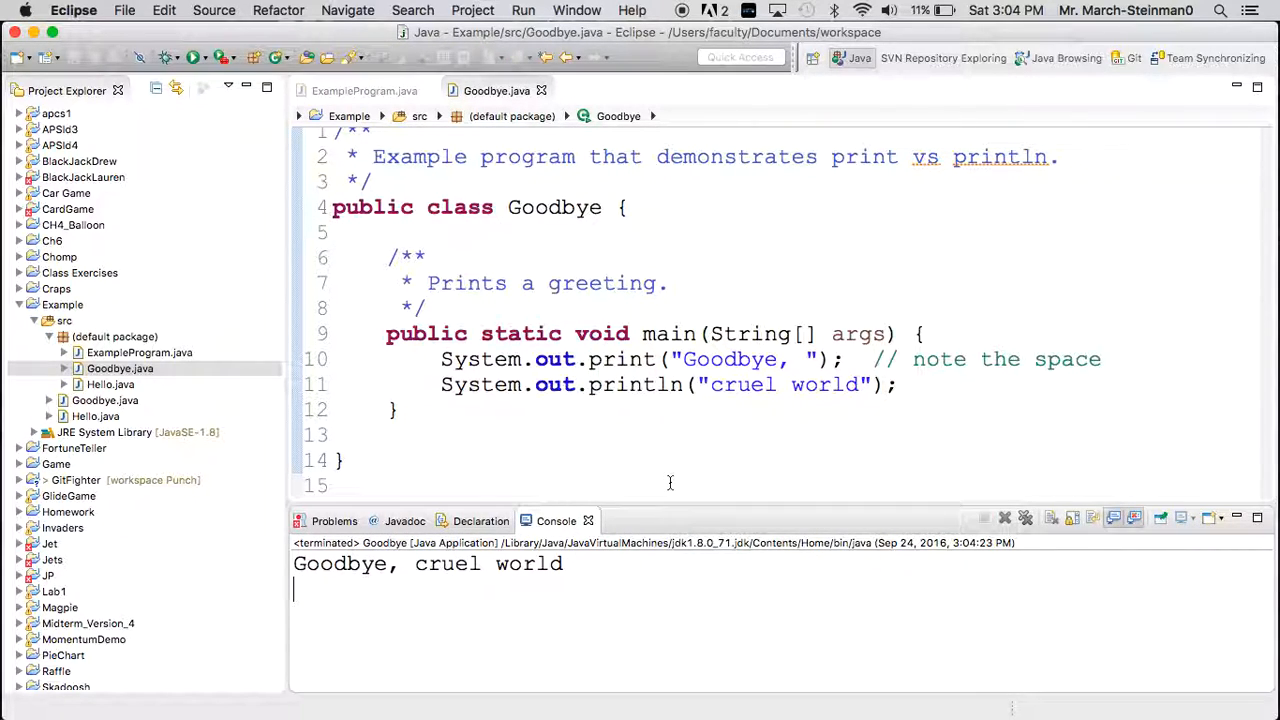
mouse_move(481, 359)
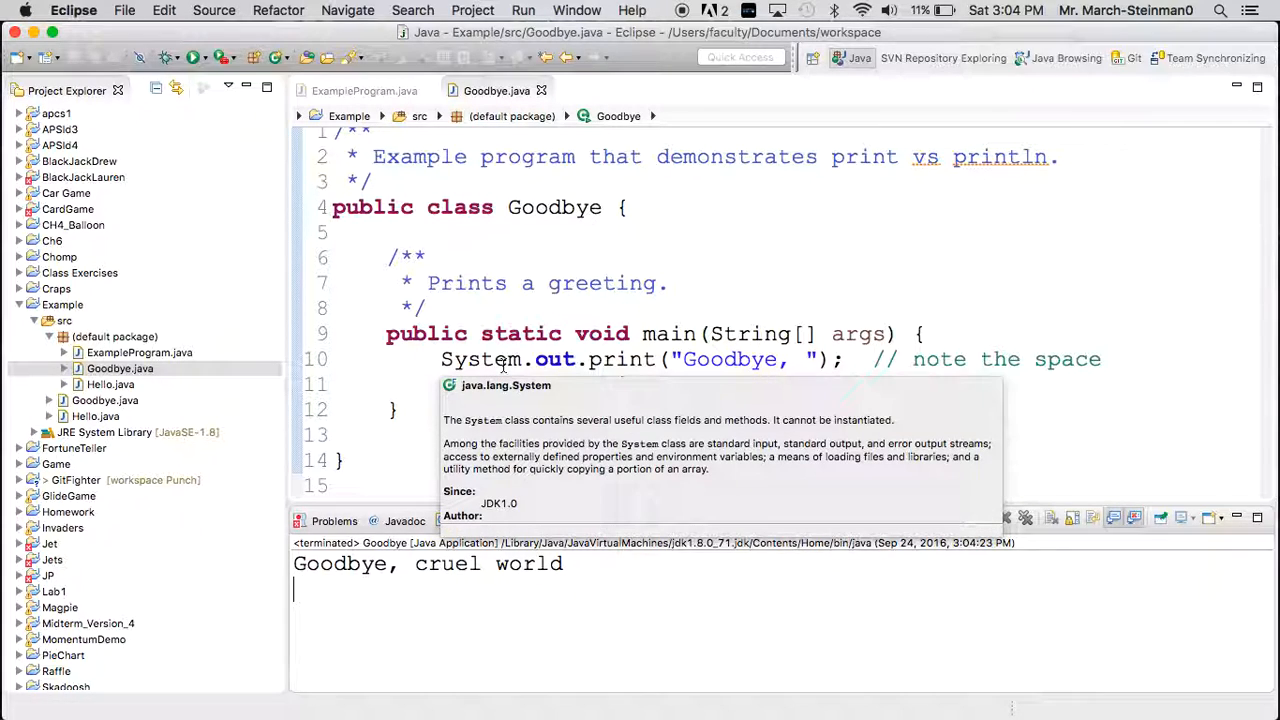
click(500, 308)
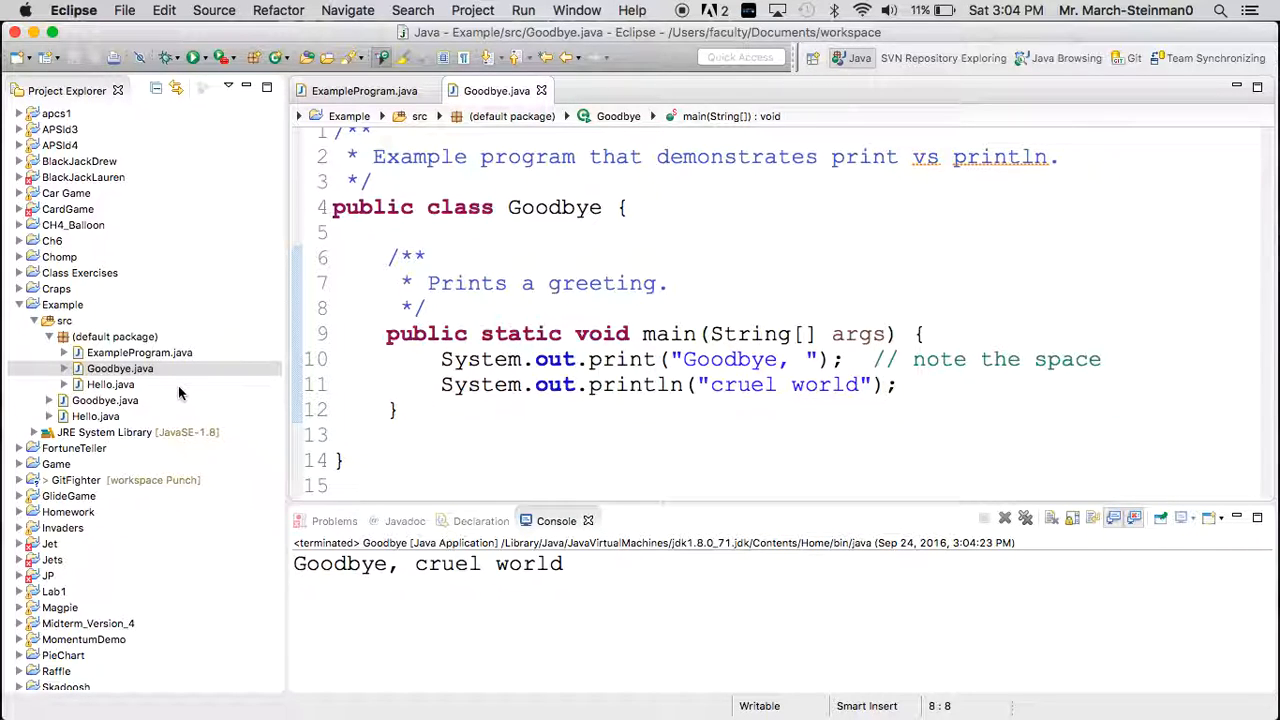
Run Hello.java, printing "Hello, World!", and select its println line in the editor.
double_click(110, 384)
click(424, 241)
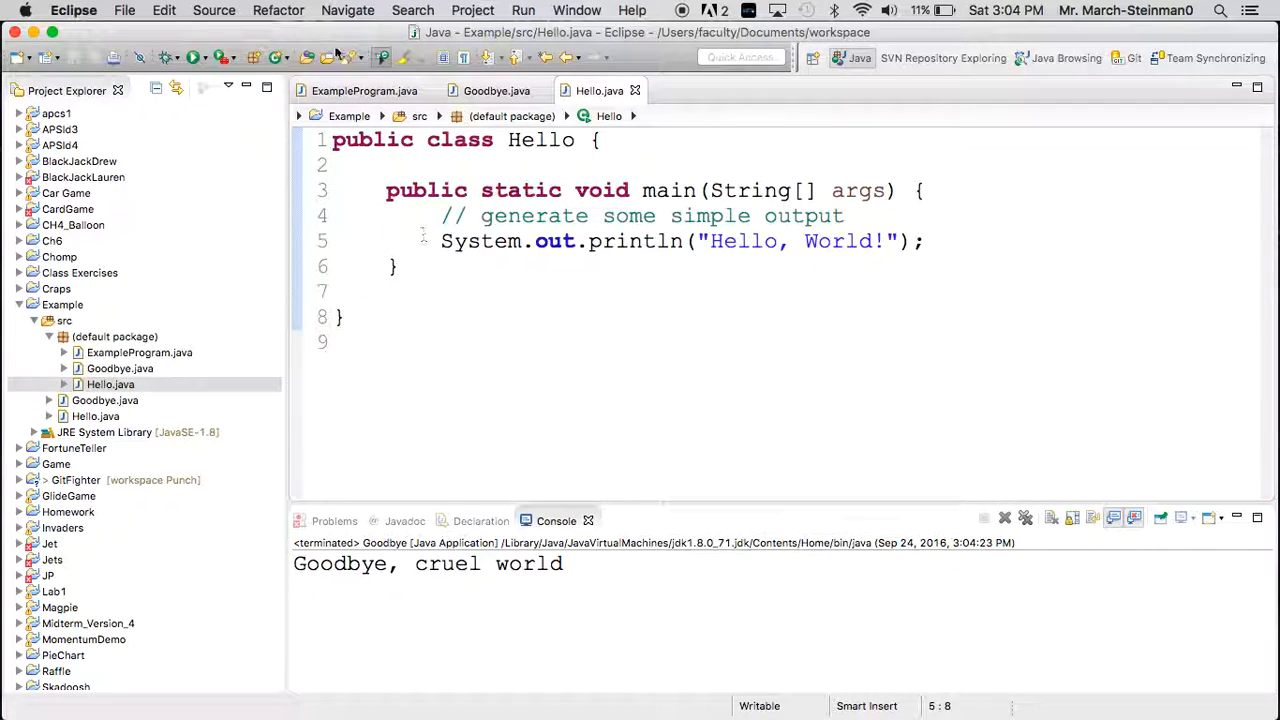
click(193, 57)
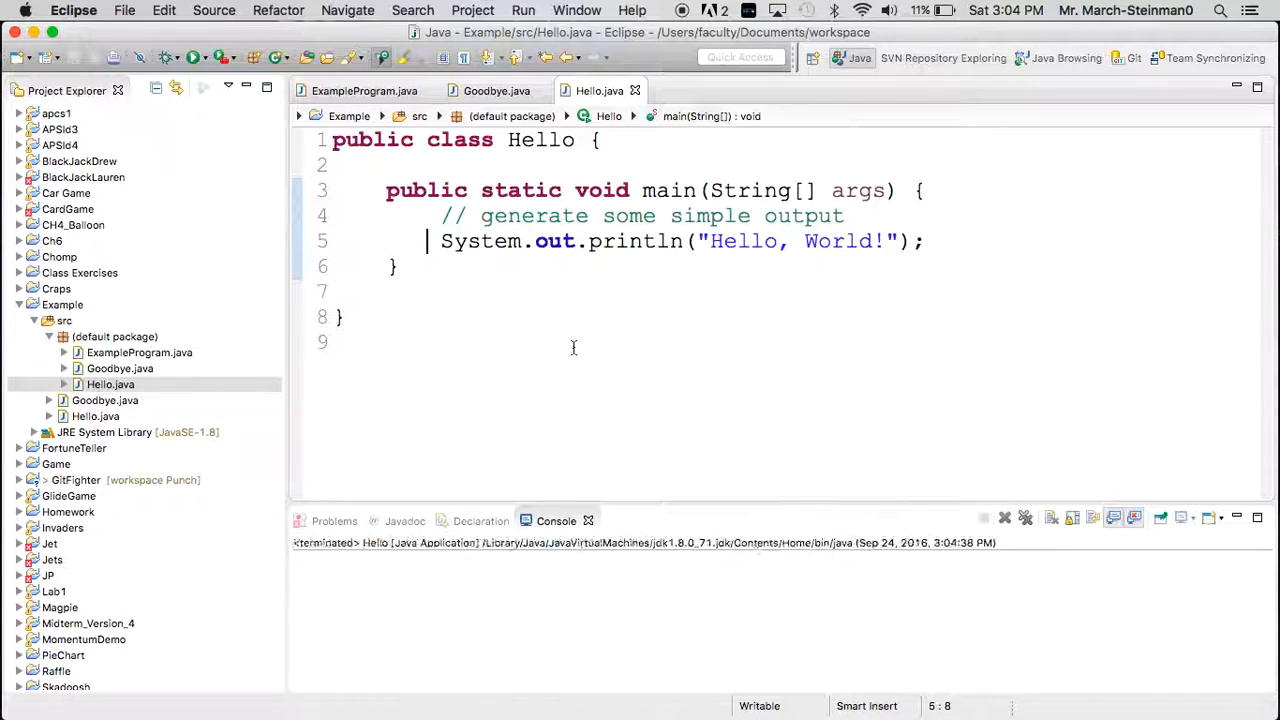
click(534, 571)
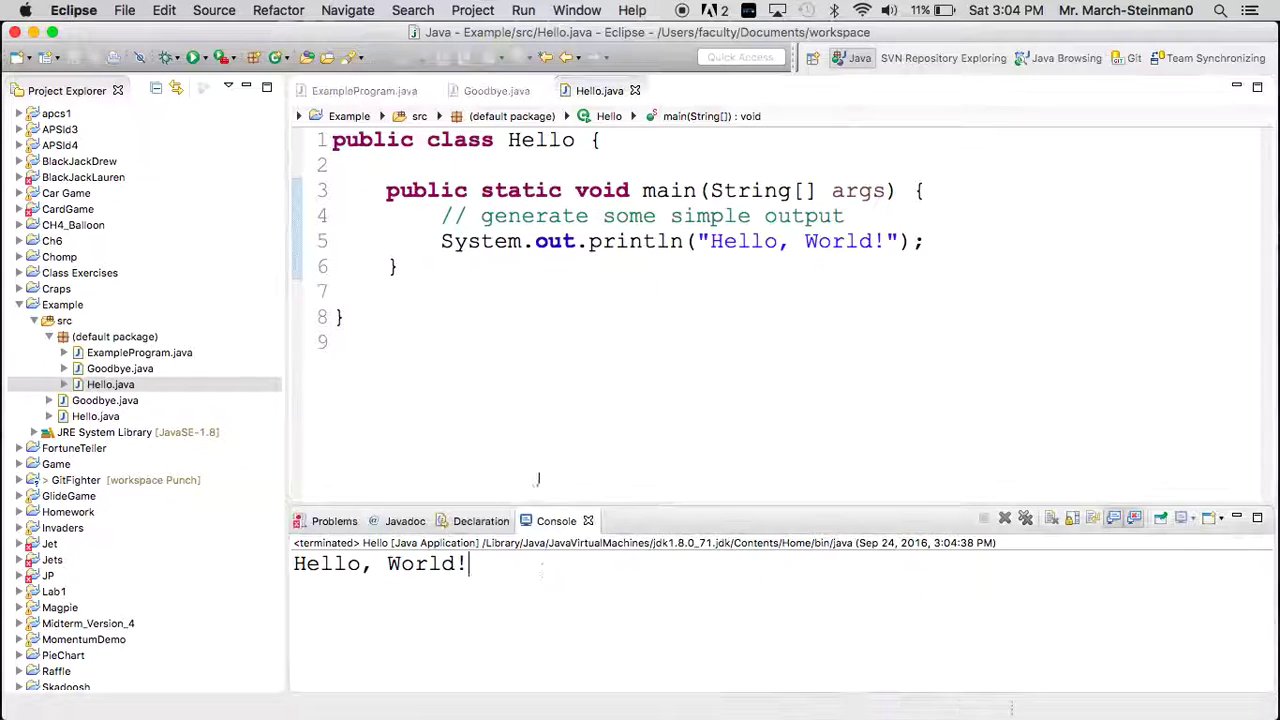
triple_click(607, 243)
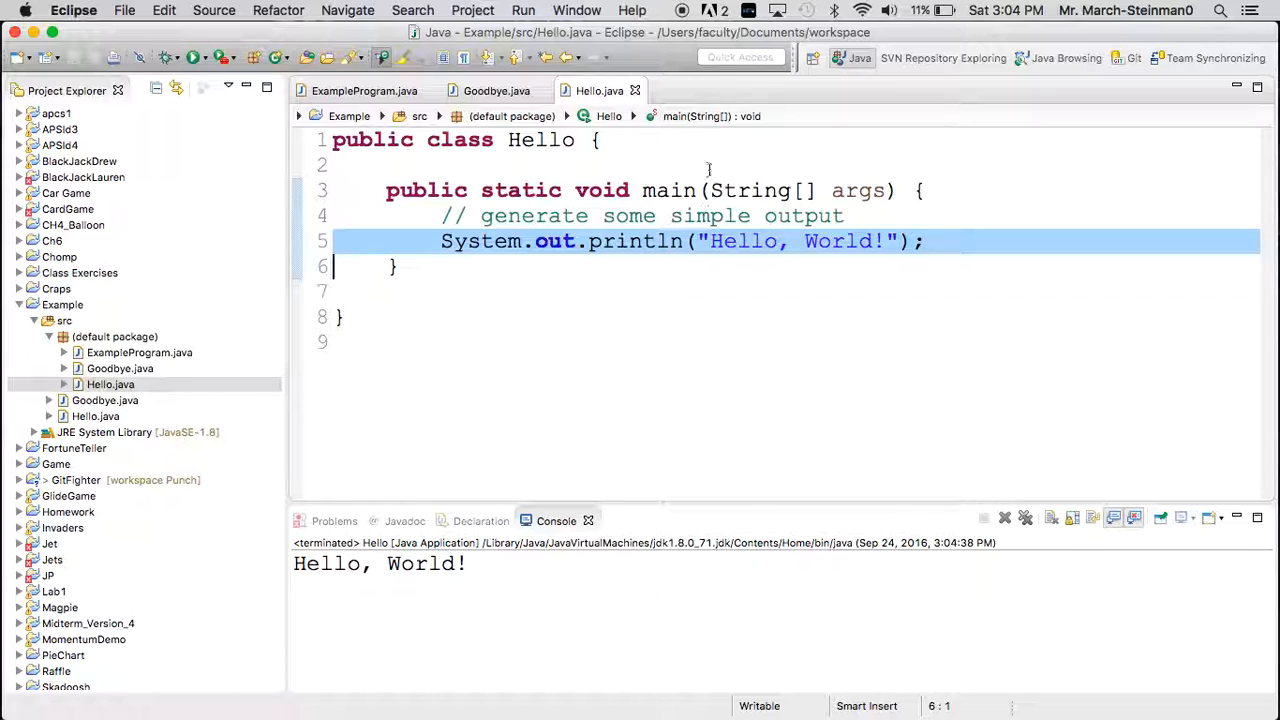
Close the Goodbye.java, Hello.java and ExampleProgram.java editors.
click(542, 92)
click(523, 92)
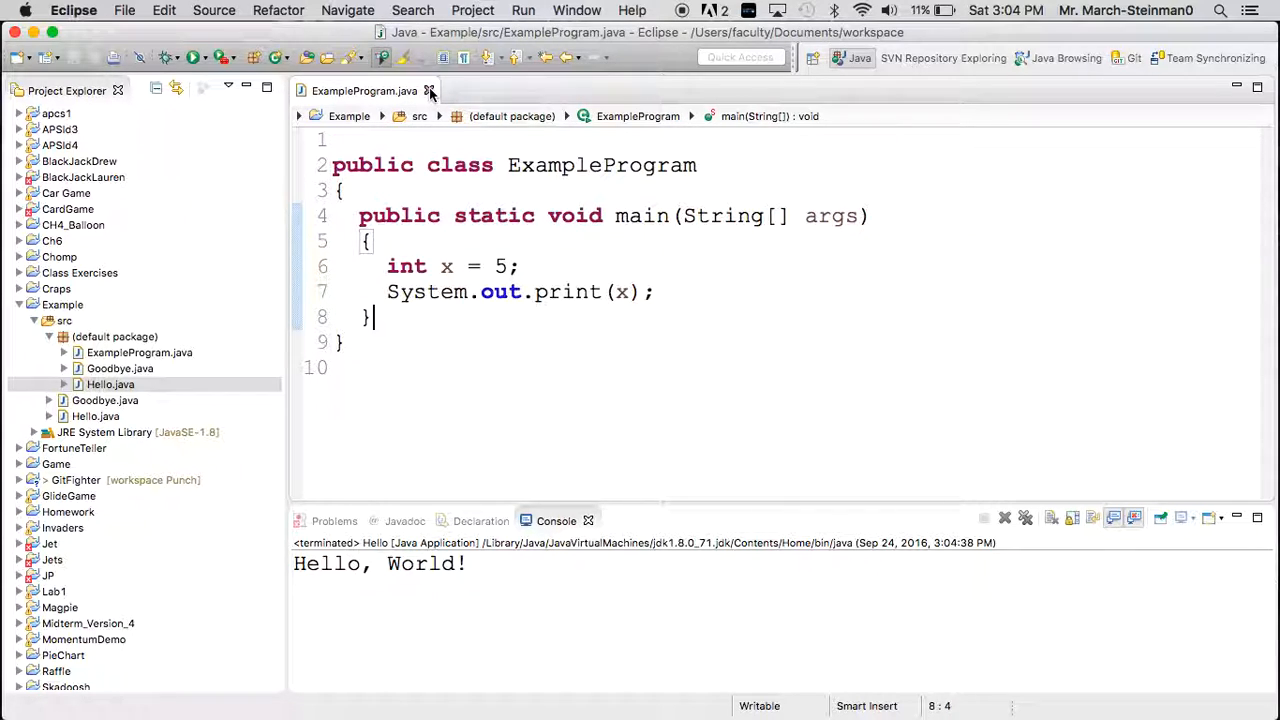
click(430, 91)
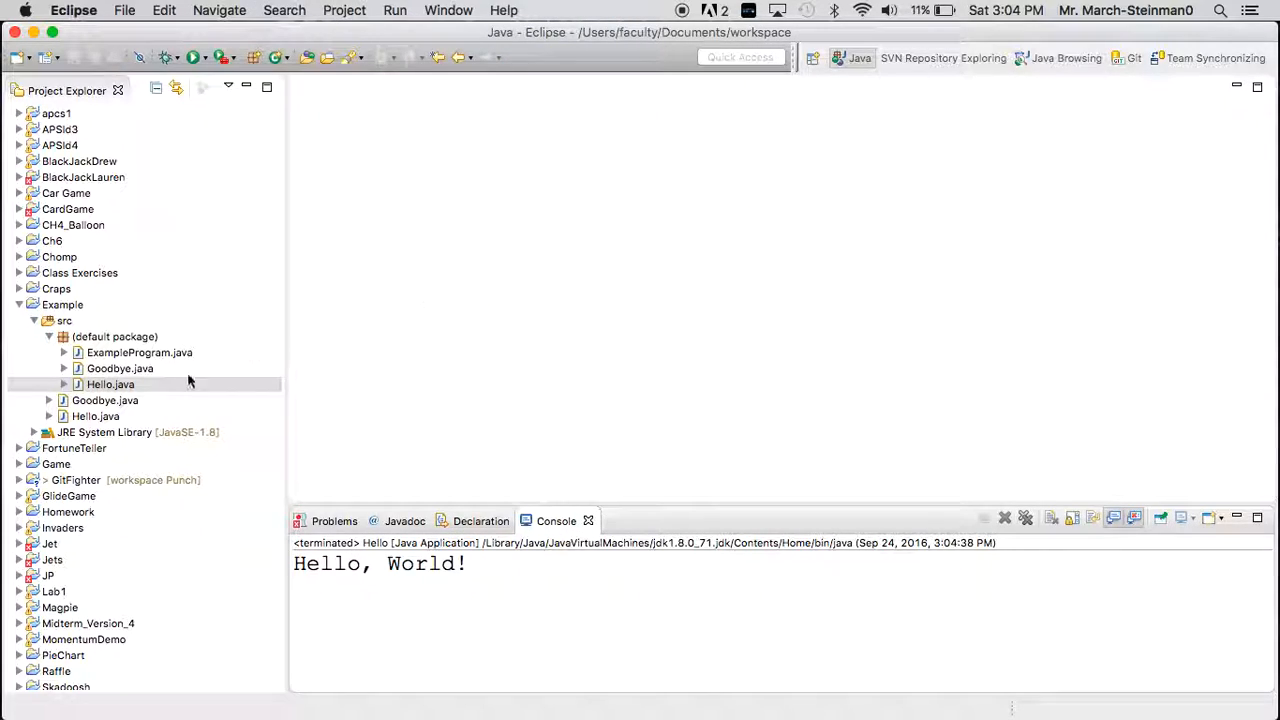
Select Goodbye.java in the default package of the project tree.
click(160, 384)
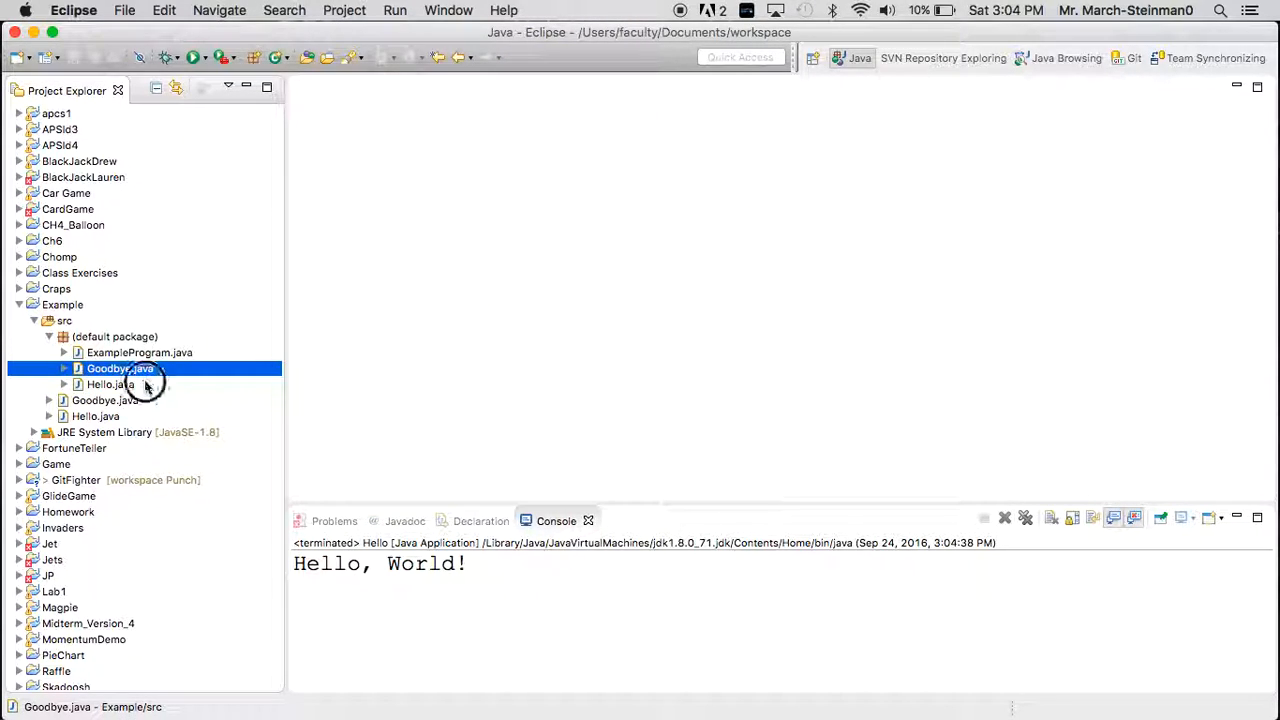
click(145, 385)
click(150, 368)
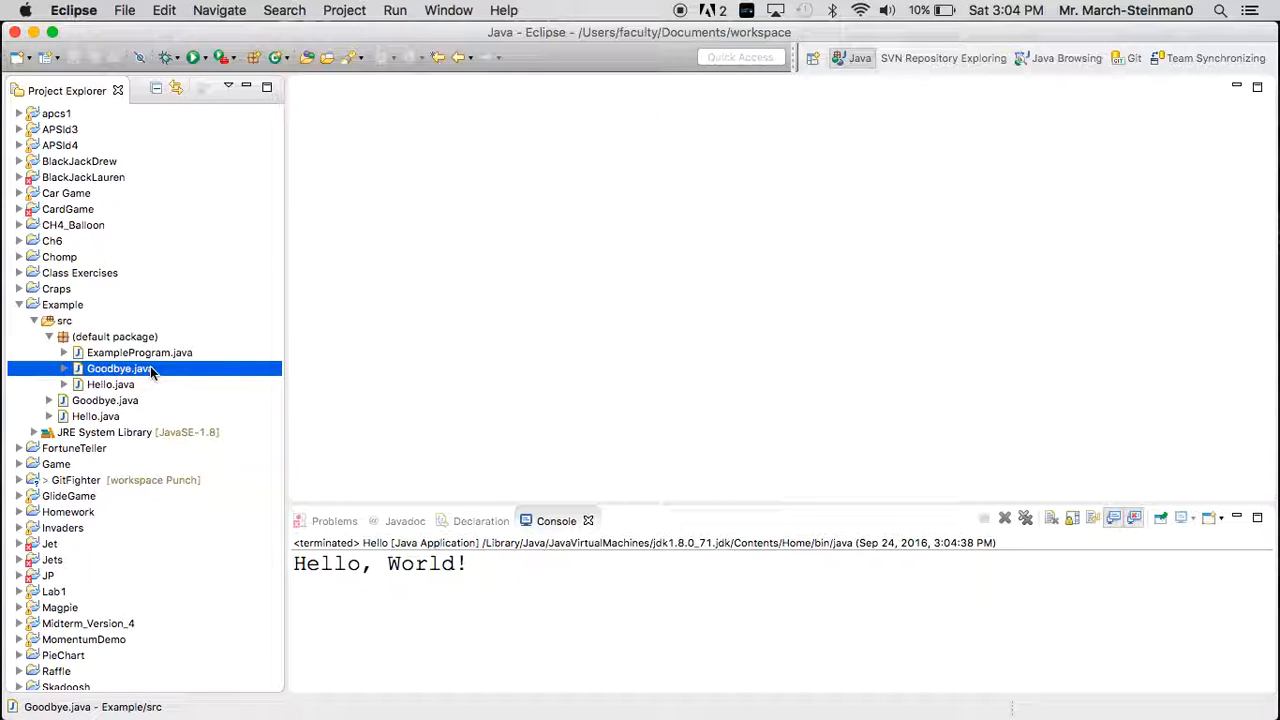